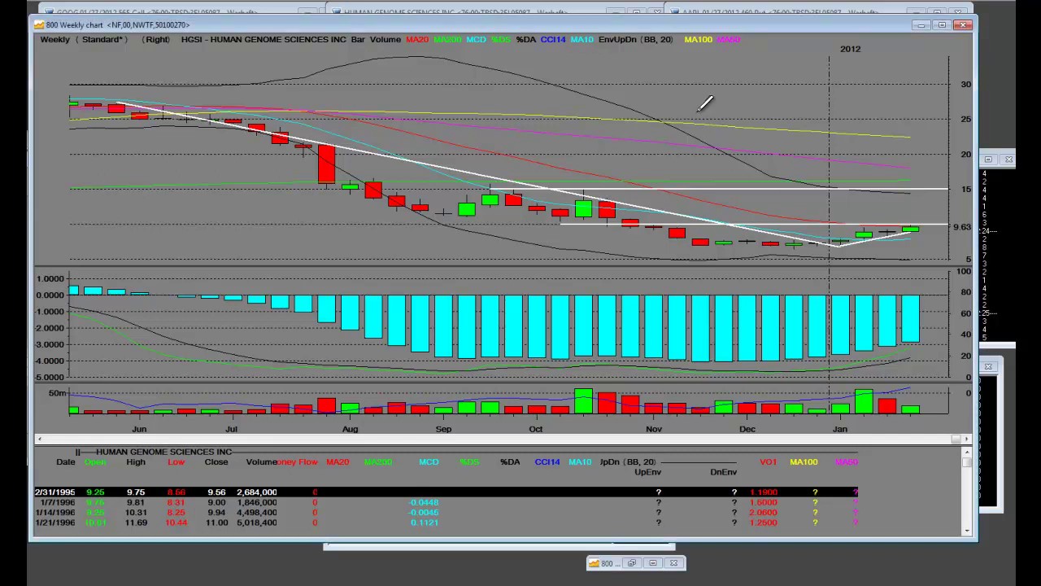
# Step: Draw a horizontal resistance line from the 2010 high at about 34 on the weekly HGSI chart, viewed over its full history
pyautogui.press('-')
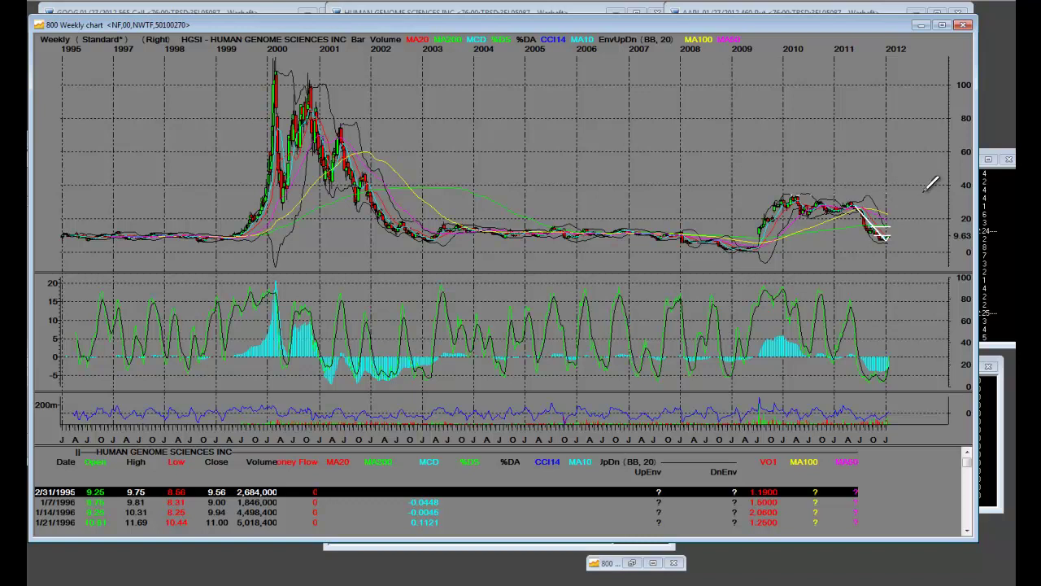
pyautogui.click(951, 193)
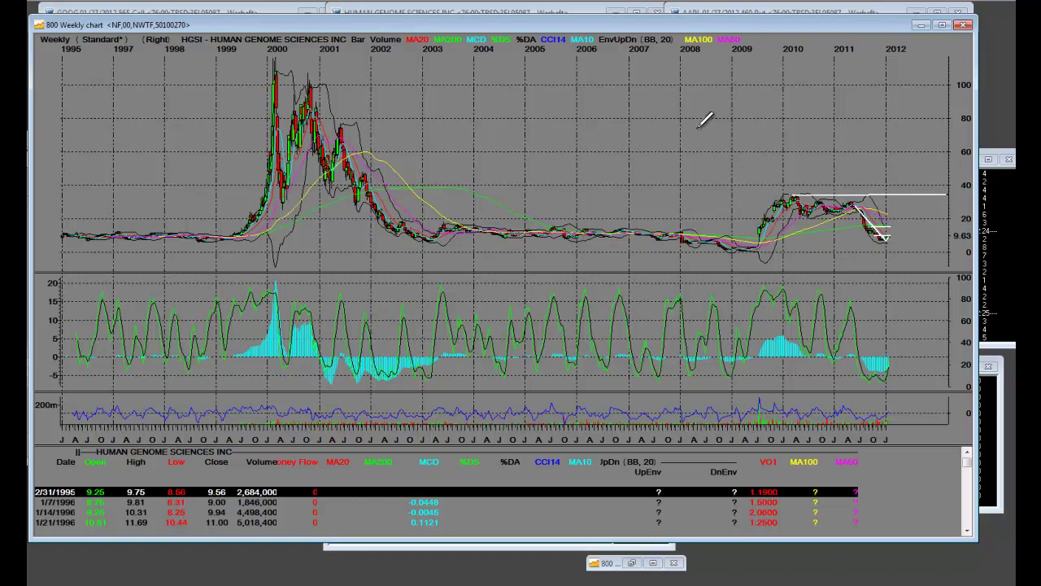
# Step: Draw horizontal lines at about 4.57 and 9.95 on the weekly chart to mark the mid-2009 price gap
pyautogui.rightClick(634, 100)
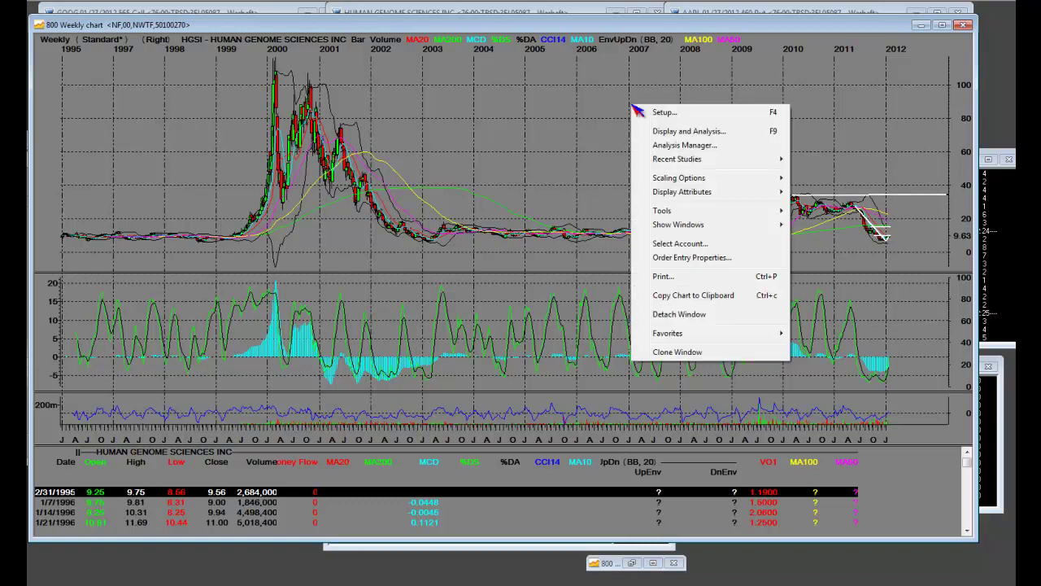
pyautogui.moveTo(732, 214)
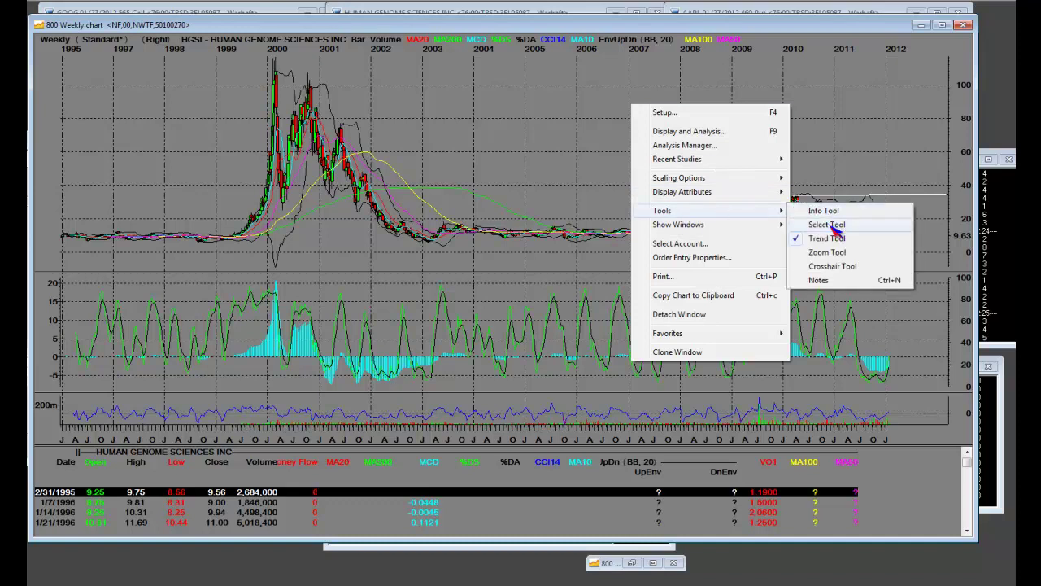
pyautogui.click(838, 253)
pyautogui.moveTo(677, 169); pyautogui.dragTo(921, 264)
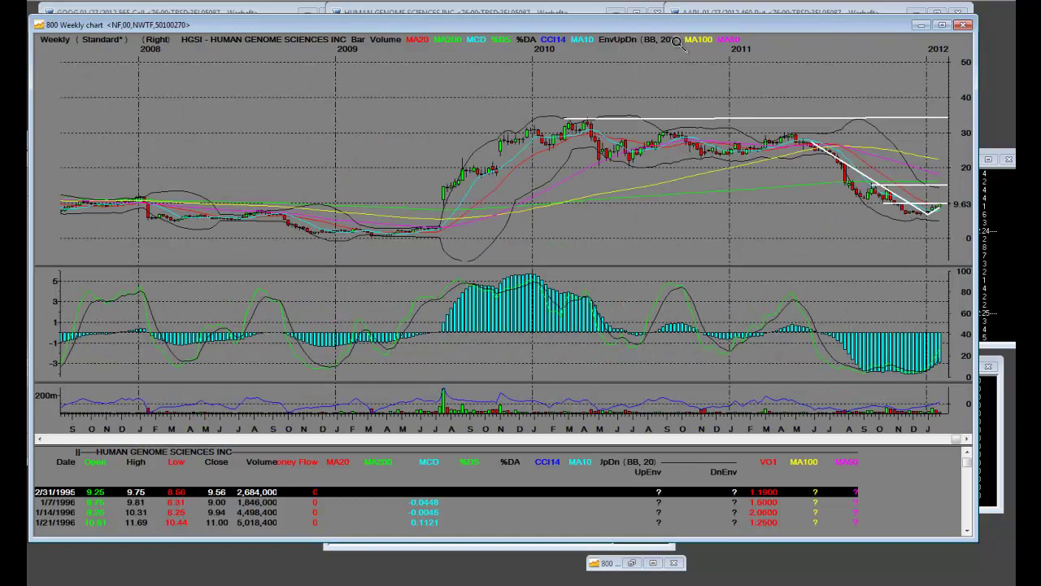
pyautogui.rightClick(643, 205)
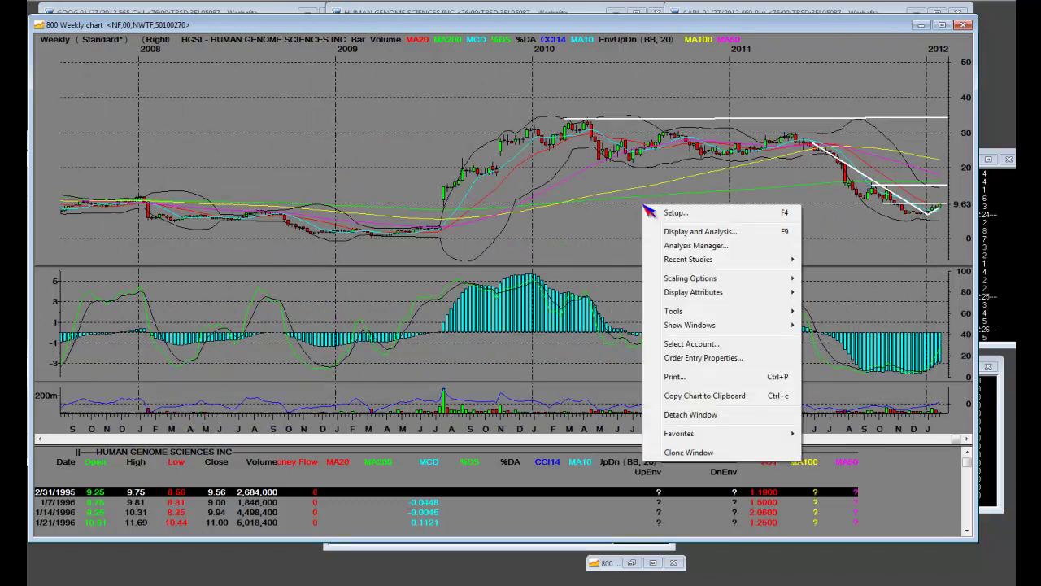
pyautogui.moveTo(718, 317)
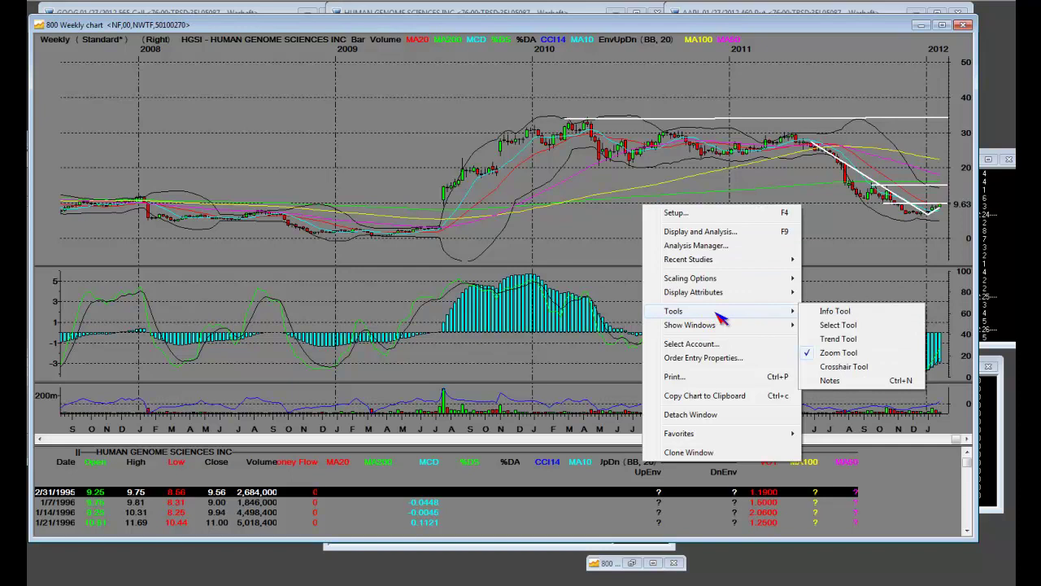
pyautogui.click(846, 326)
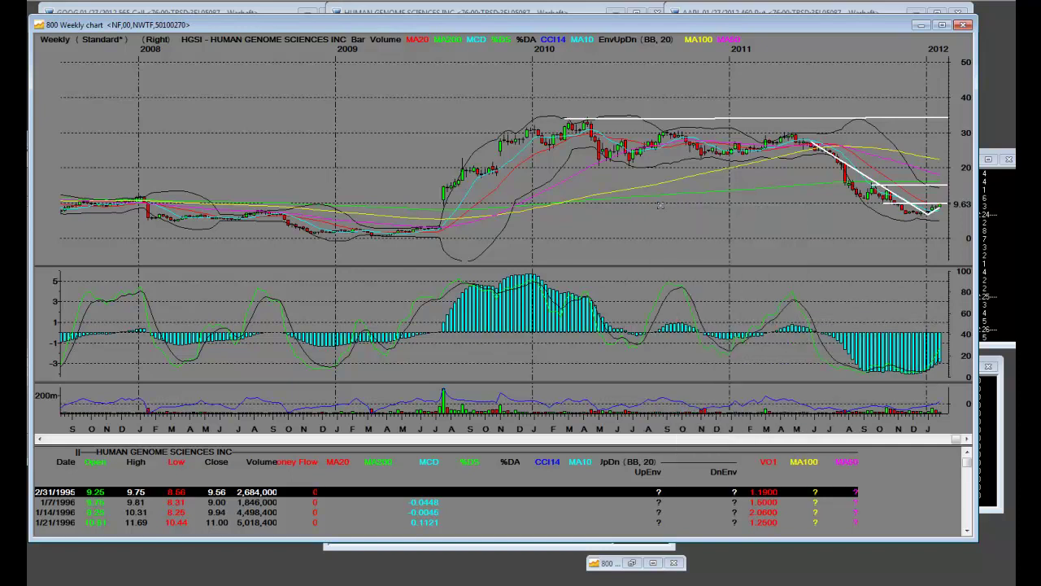
pyautogui.rightClick(662, 208)
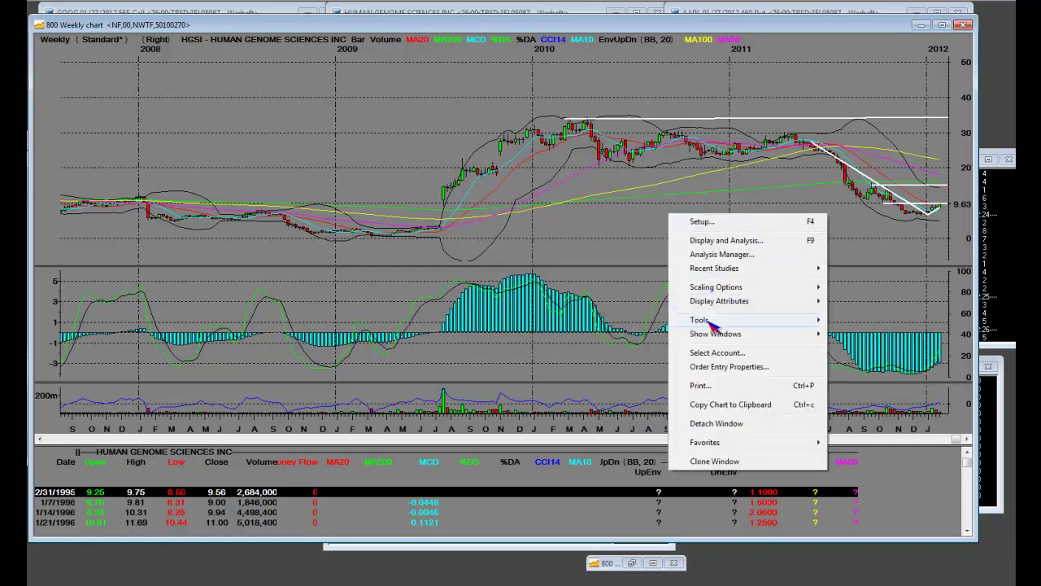
pyautogui.moveTo(742, 324)
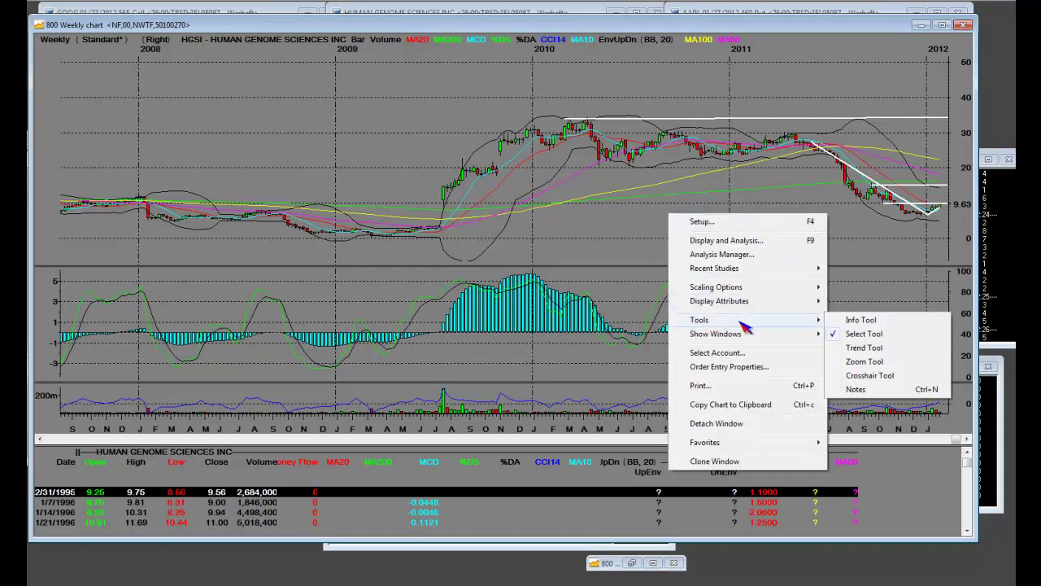
pyautogui.click(877, 348)
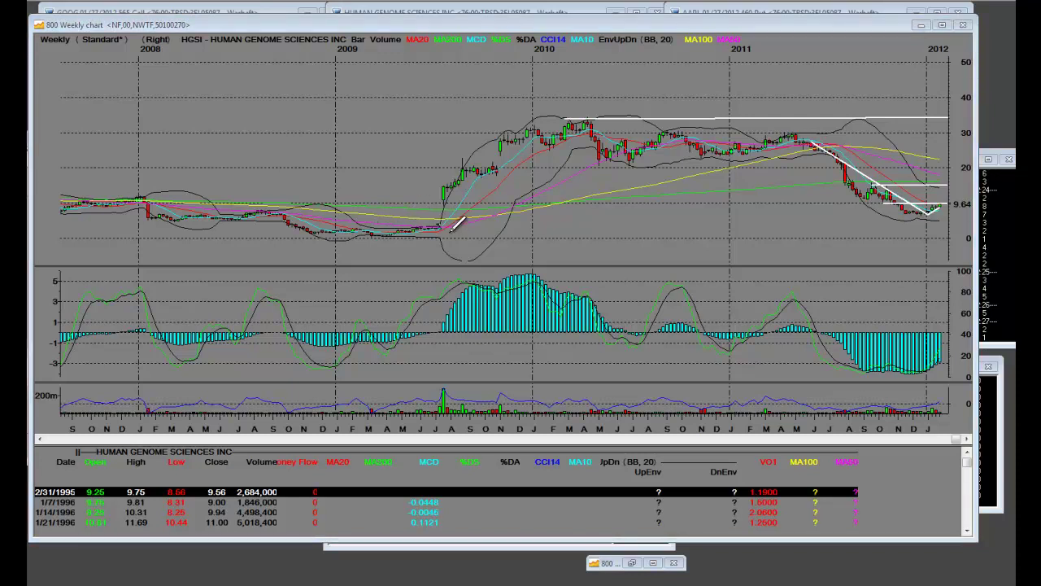
pyautogui.click(446, 221)
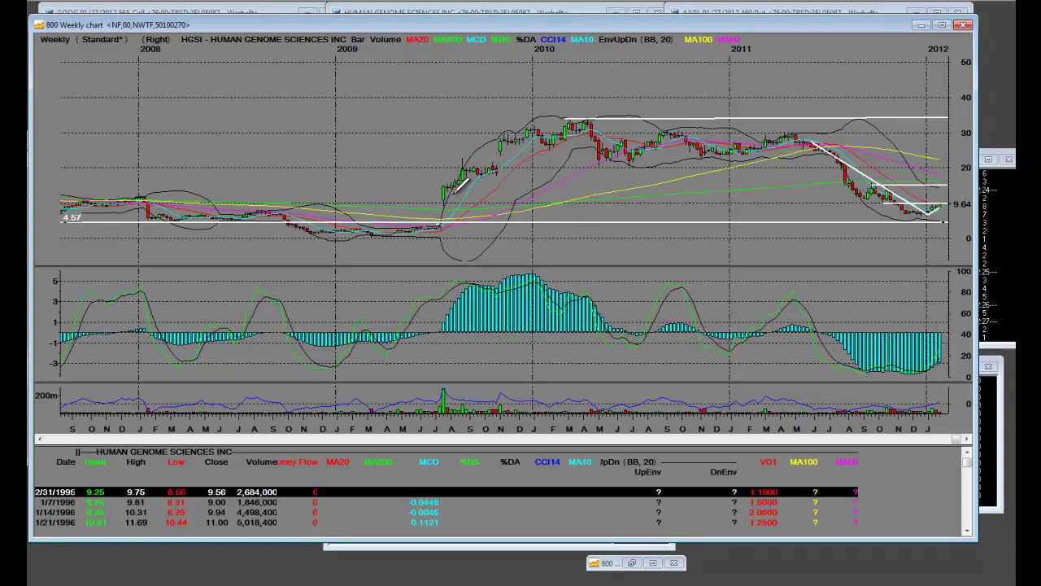
pyautogui.click(940, 203)
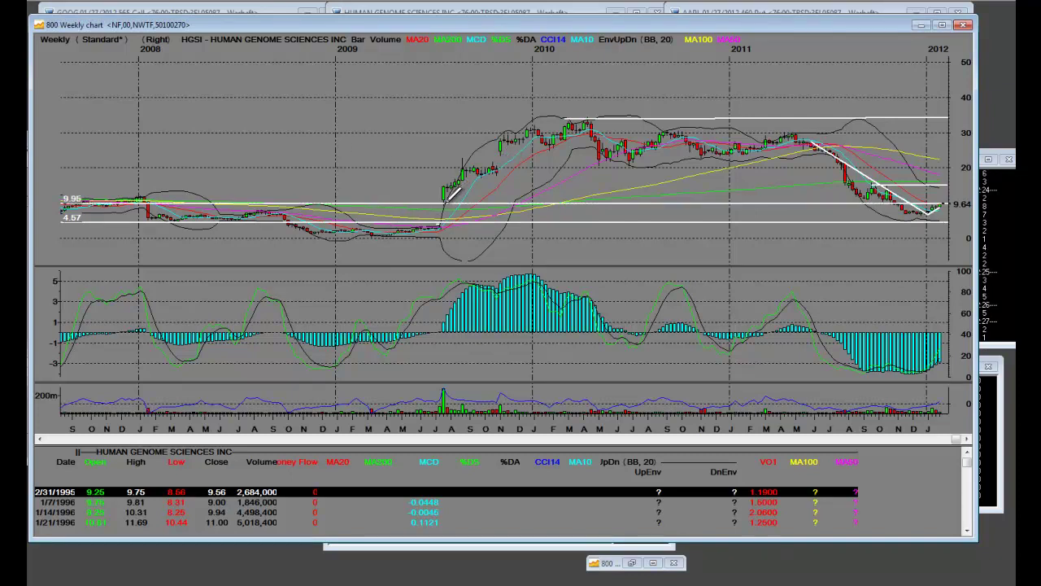
# Step: On the monthly HGSI chart, draw horizontal lines at about 7.79, the early-2009 low, 34.63 and 30.09
pyautogui.click(485, 162)
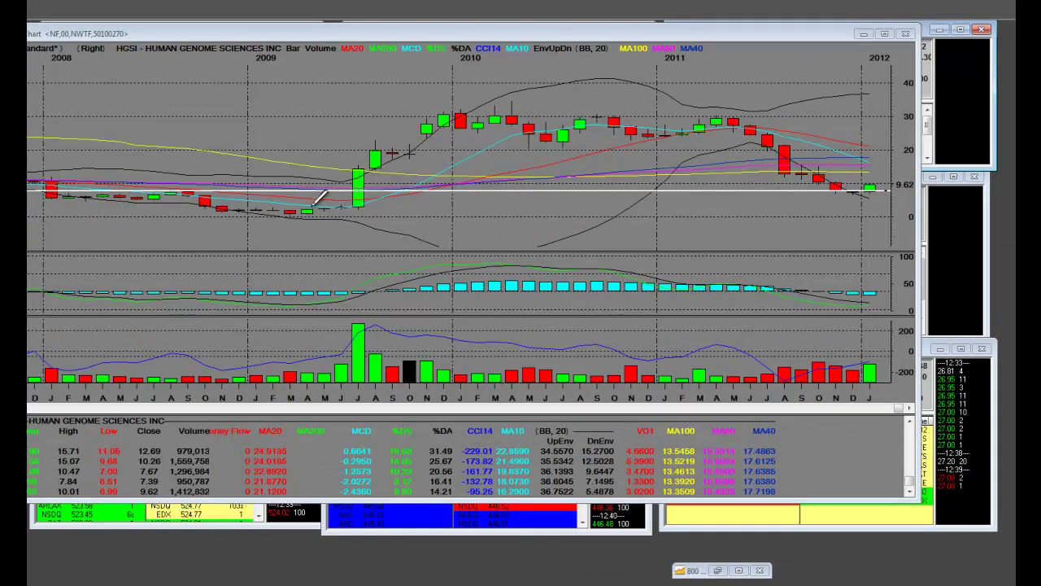
pyautogui.click(307, 212)
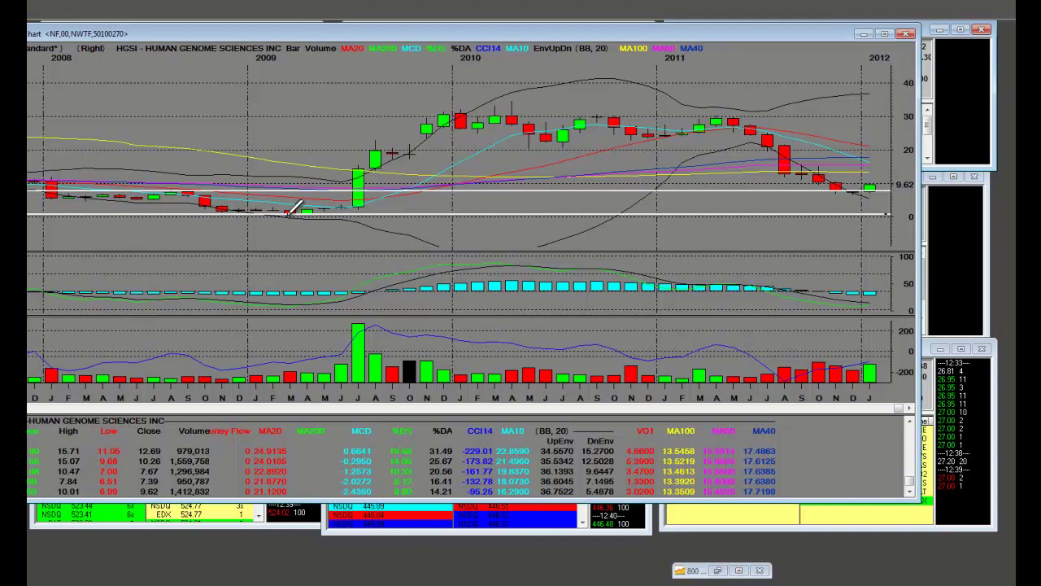
pyautogui.click(503, 93)
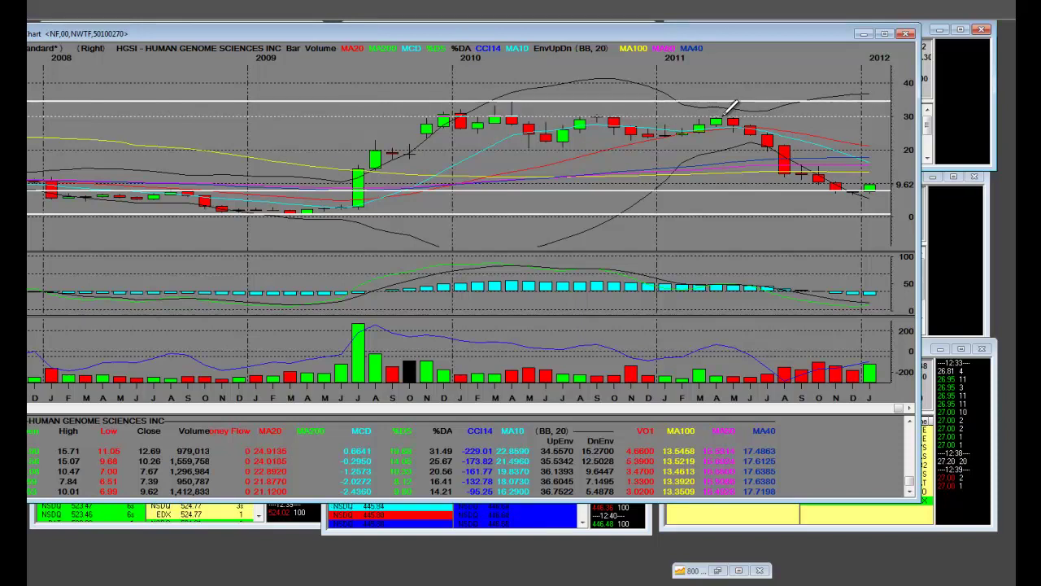
pyautogui.click(657, 106)
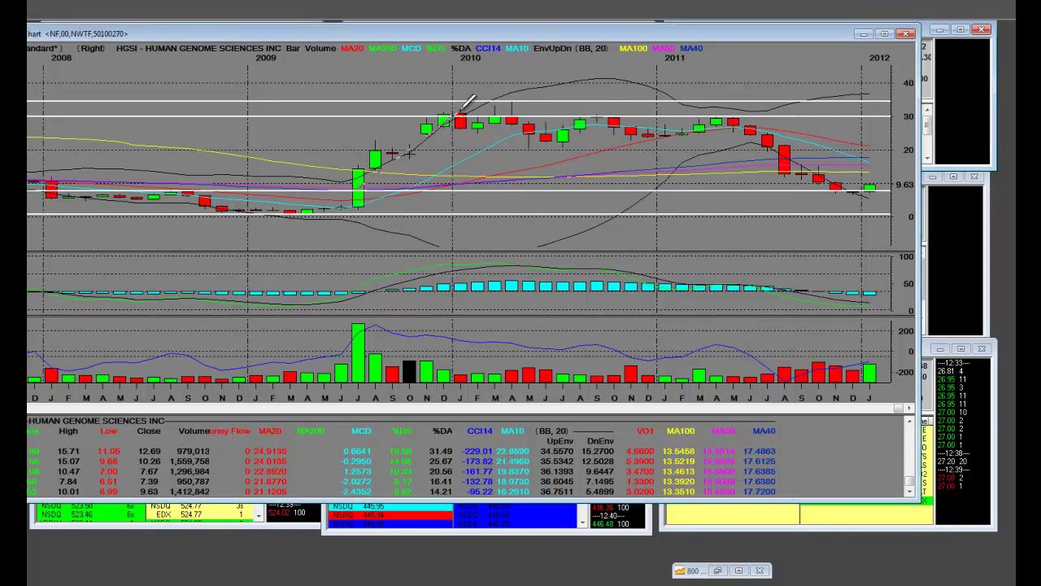
# Step: Draw four fanned trend lines from the July 2009 candle to successive highs, plus a descending line from the May 2011 high to January 2012
pyautogui.moveTo(446, 114)
pyautogui.mouseDown()
pyautogui.moveTo(368, 195)
pyautogui.moveTo(359, 189)
pyautogui.mouseUp()
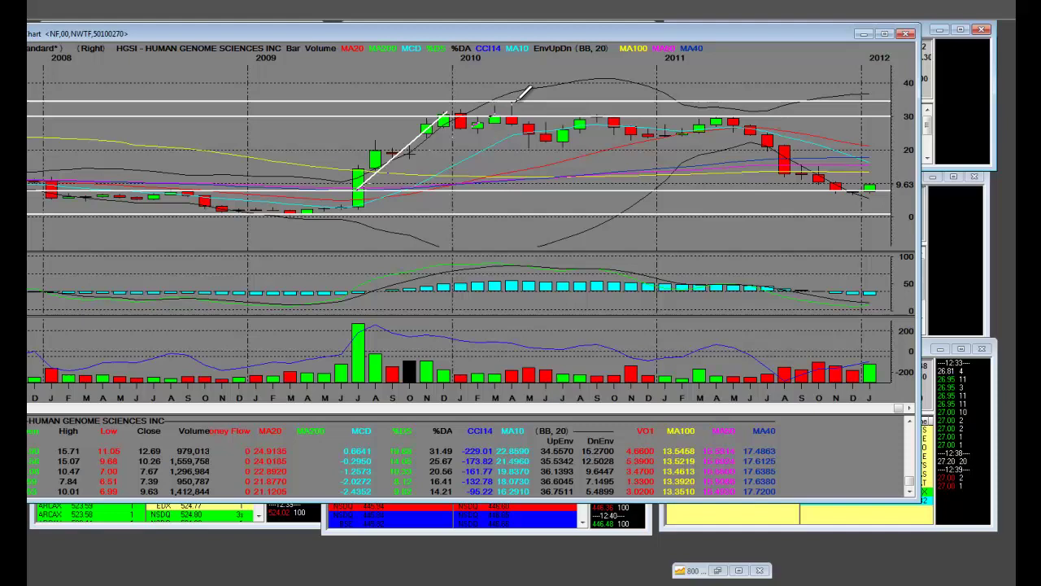
pyautogui.moveTo(513, 102); pyautogui.dragTo(360, 189)
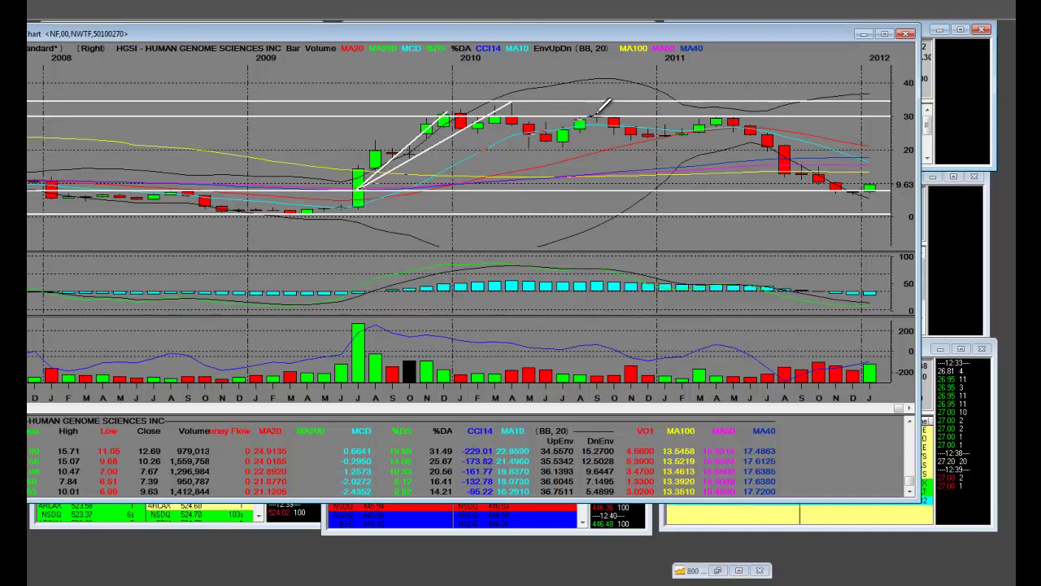
pyautogui.moveTo(598, 114); pyautogui.dragTo(360, 188)
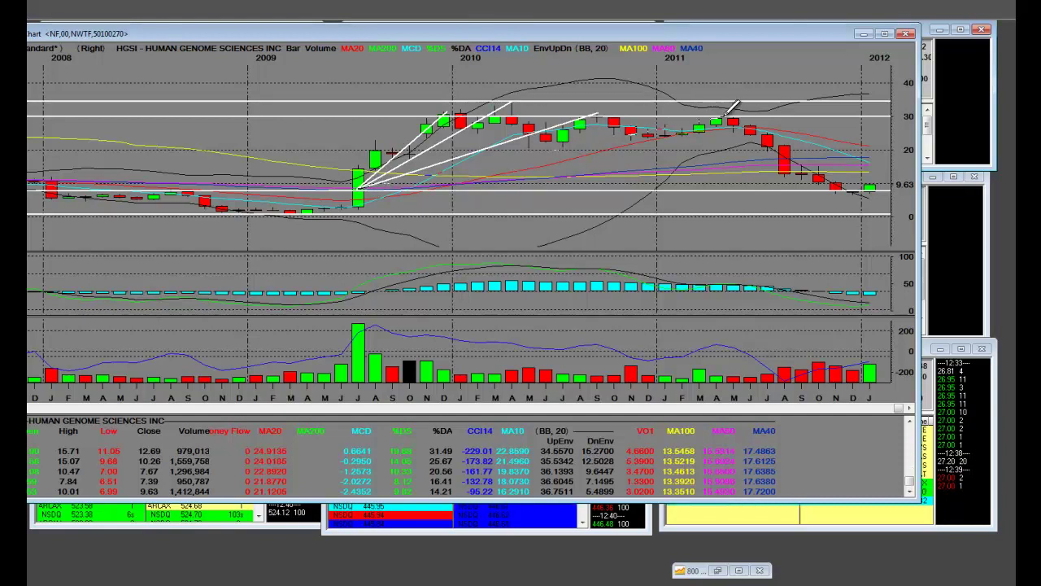
pyautogui.click(730, 119)
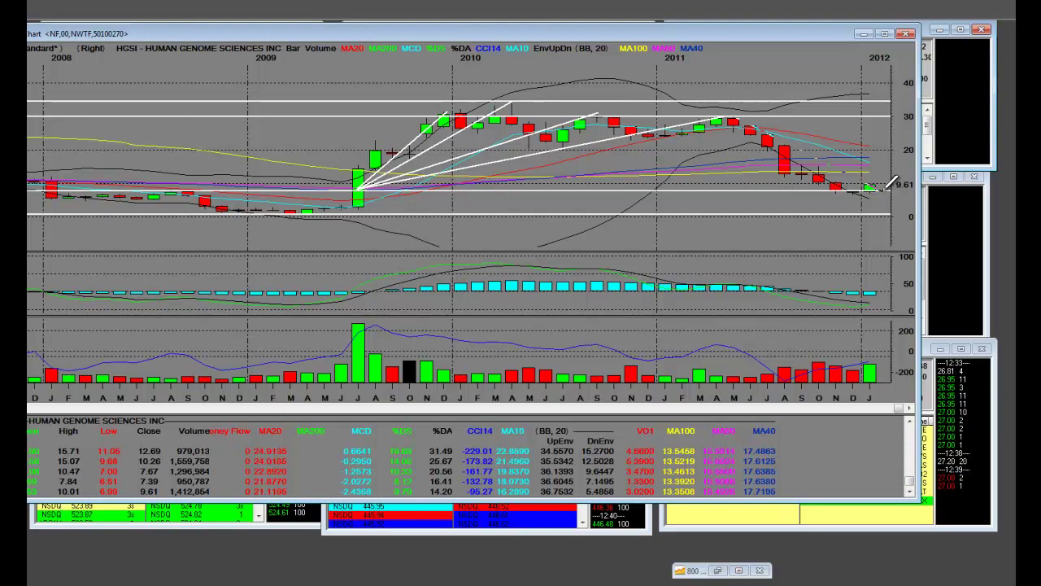
pyautogui.click(887, 179)
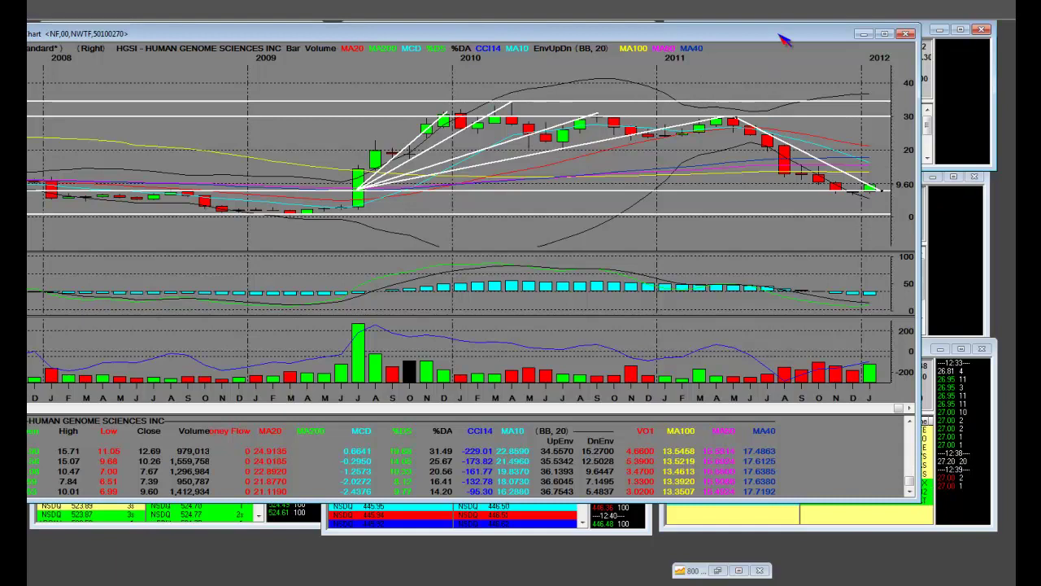
# Step: Examine the decline from spring 2011 to January 2012 on the monthly chart with the Zoom Tool, around the descending trend line
pyautogui.rightClick(579, 172)
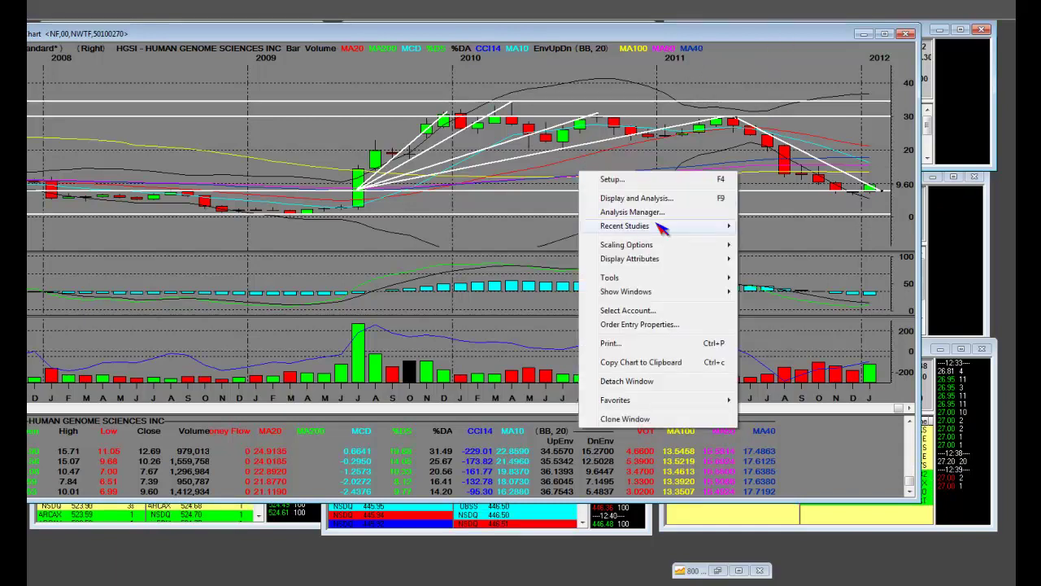
pyautogui.moveTo(614, 279)
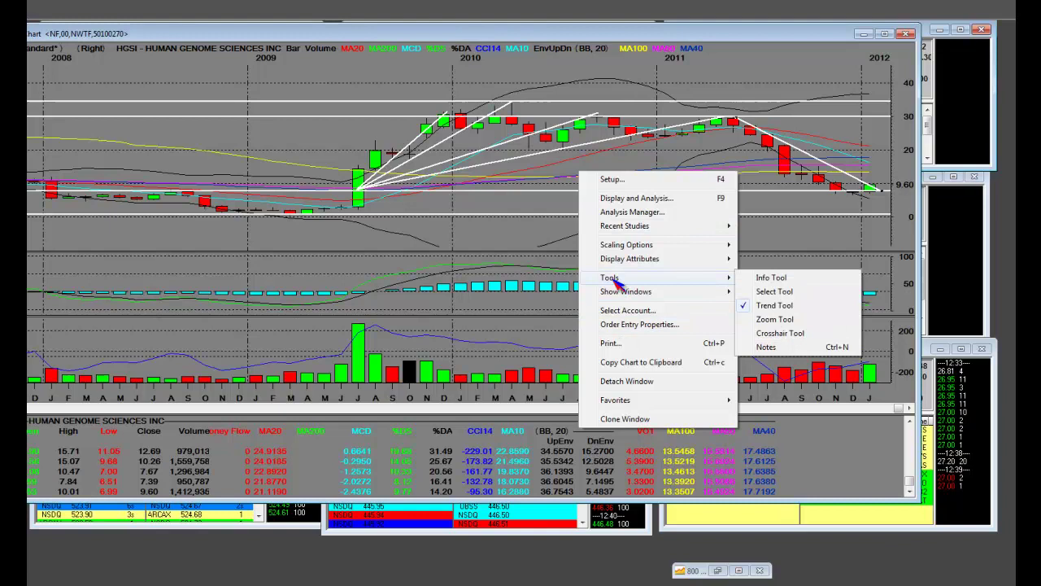
pyautogui.click(784, 319)
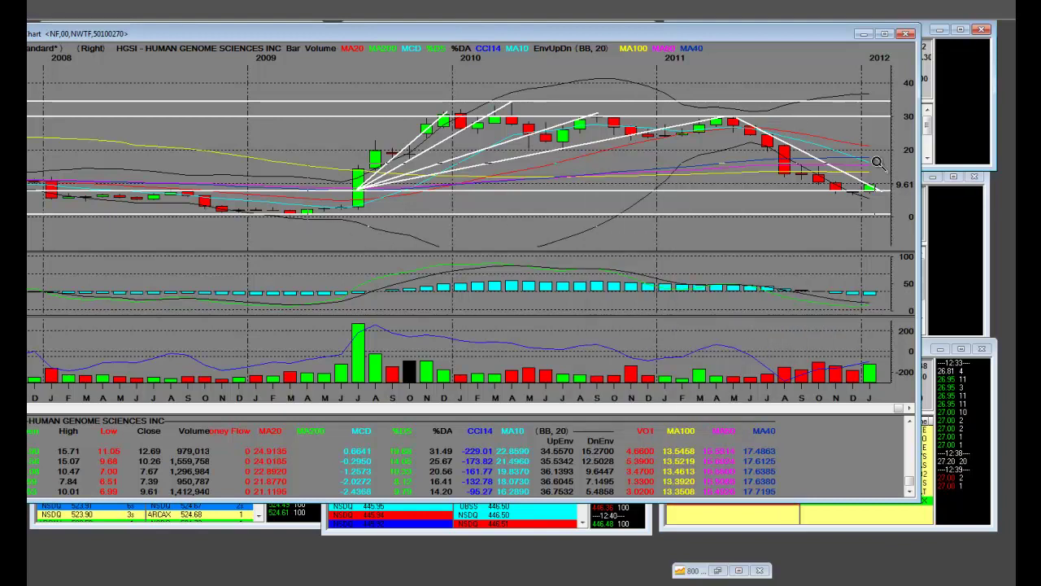
pyautogui.click(885, 83)
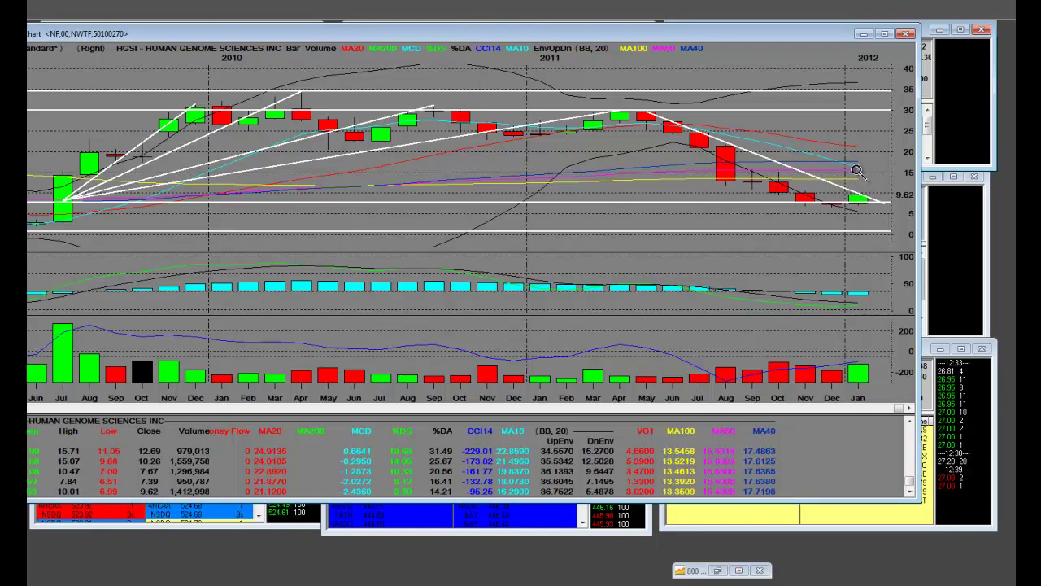
pyautogui.click(903, 220)
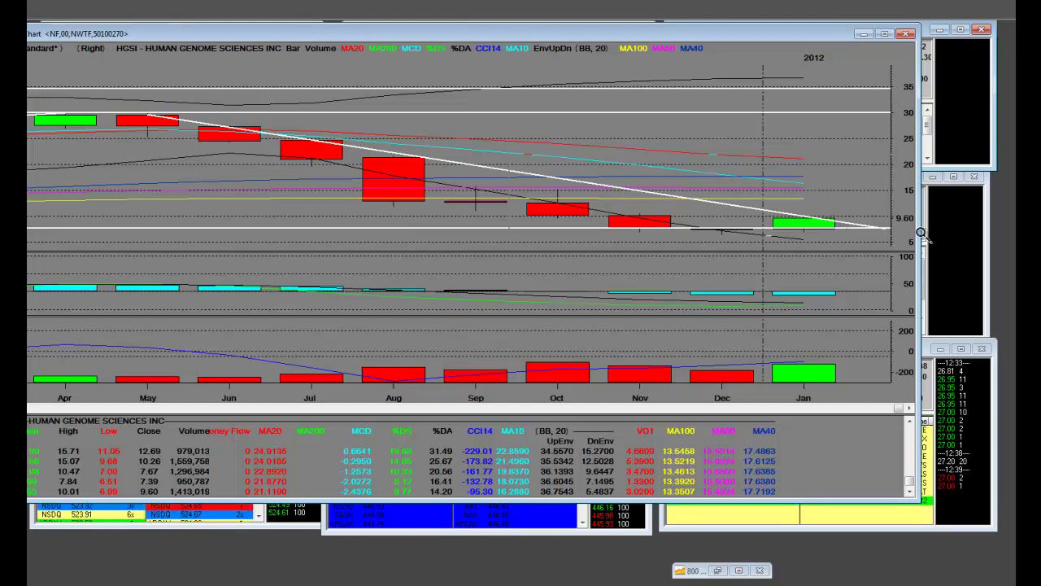
pyautogui.click(898, 223)
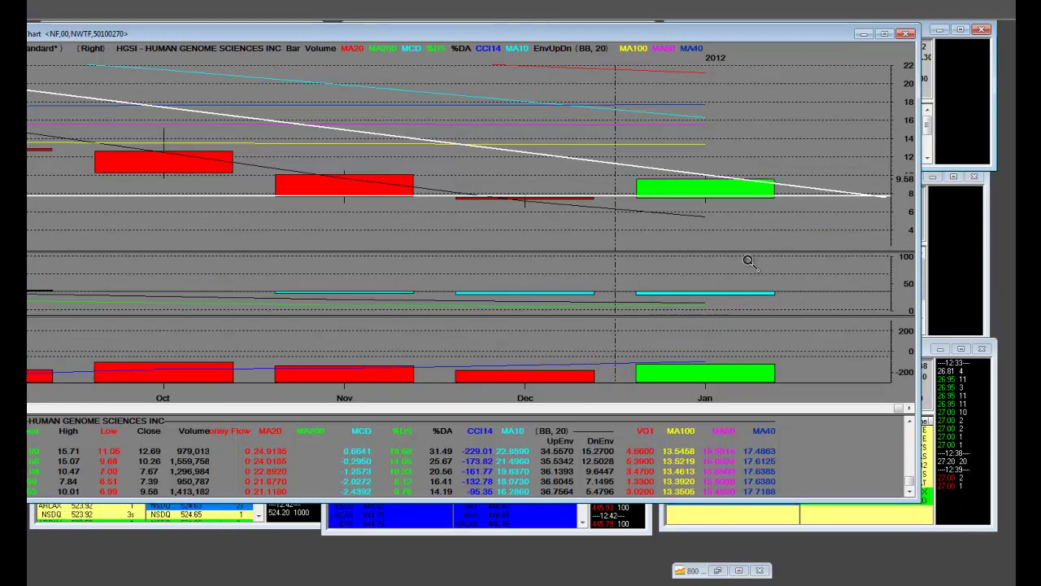
pyautogui.click(643, 109)
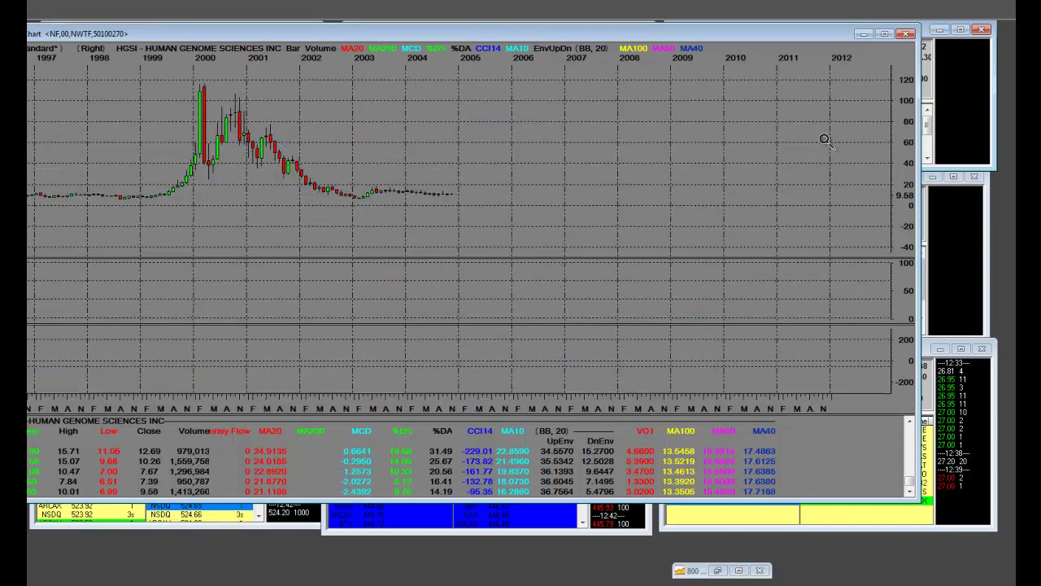
pyautogui.click(865, 227)
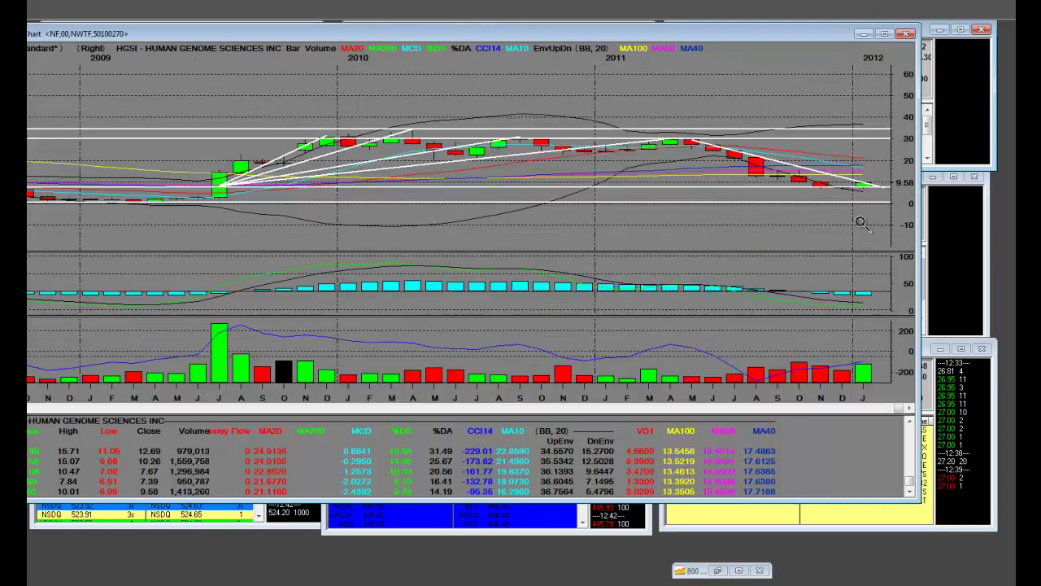
pyautogui.click(800, 106)
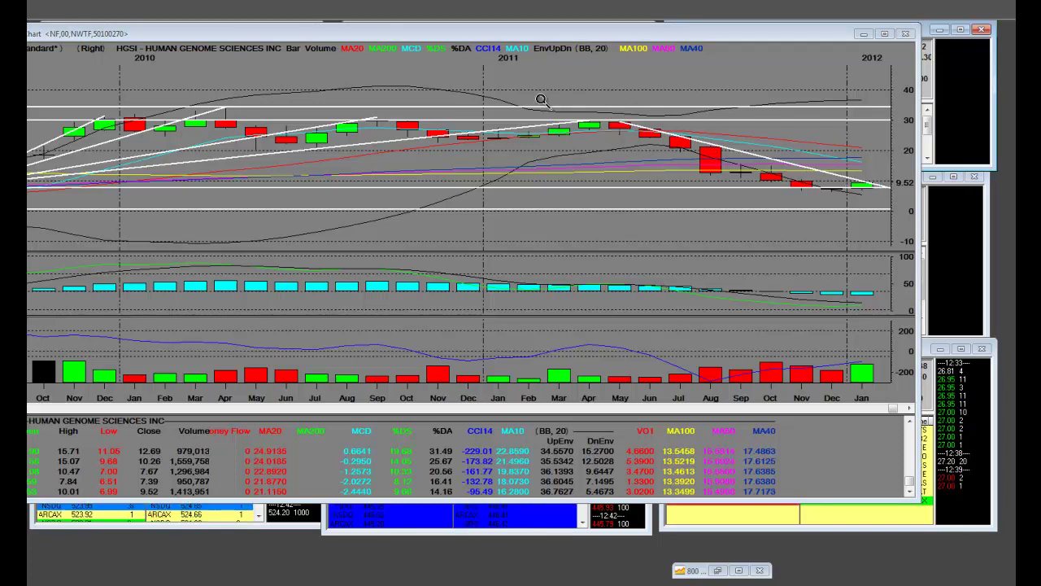
pyautogui.moveTo(542, 100); pyautogui.dragTo(890, 206)
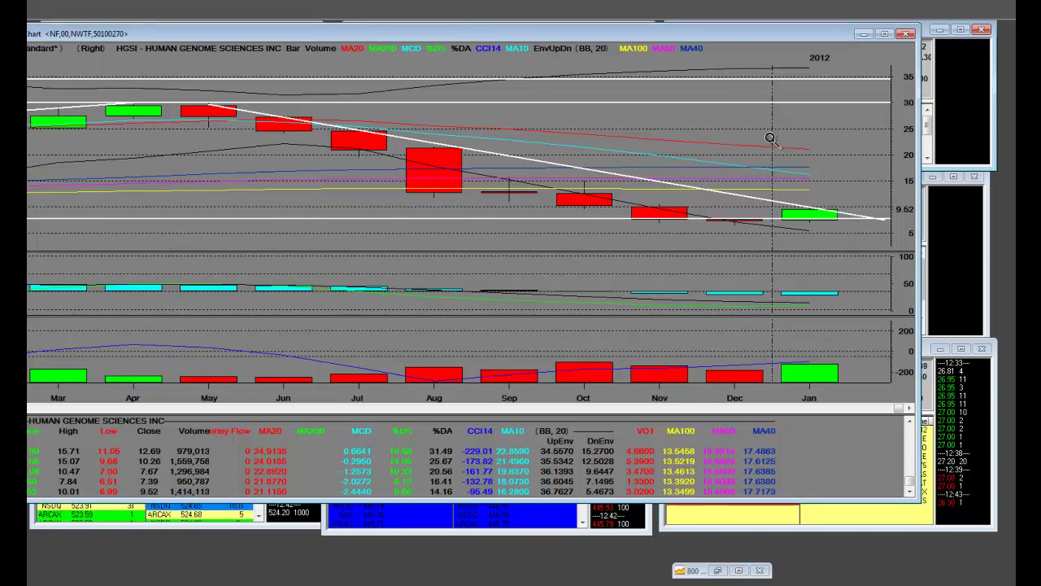
# Step: Move the monthly chart clear of the quote windows and load the symbol ILMN in the Google stock quote window
pyautogui.moveTo(757, 42); pyautogui.dragTo(815, 44)
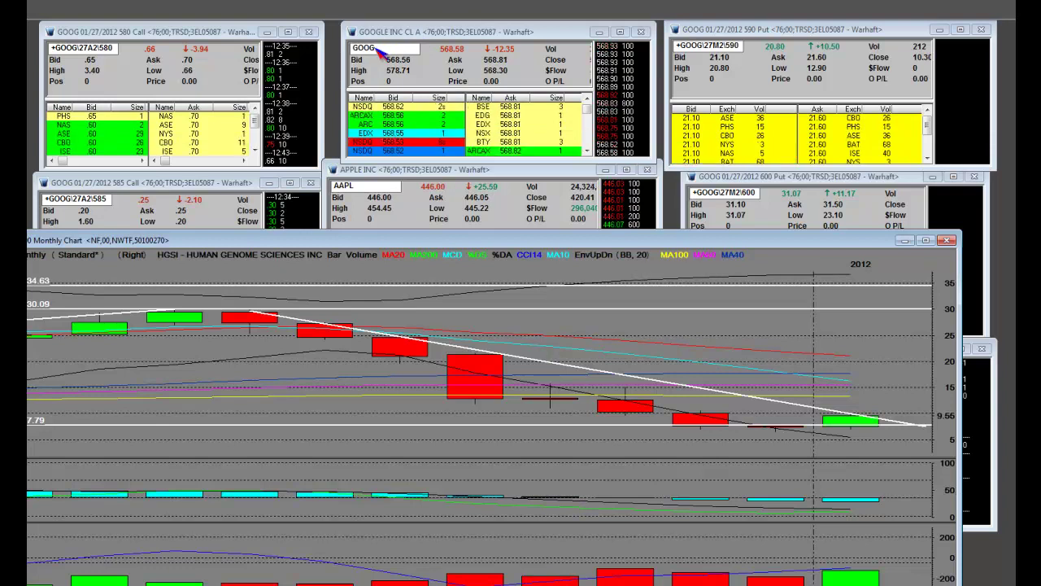
pyautogui.doubleClick(377, 48)
pyautogui.write('I')
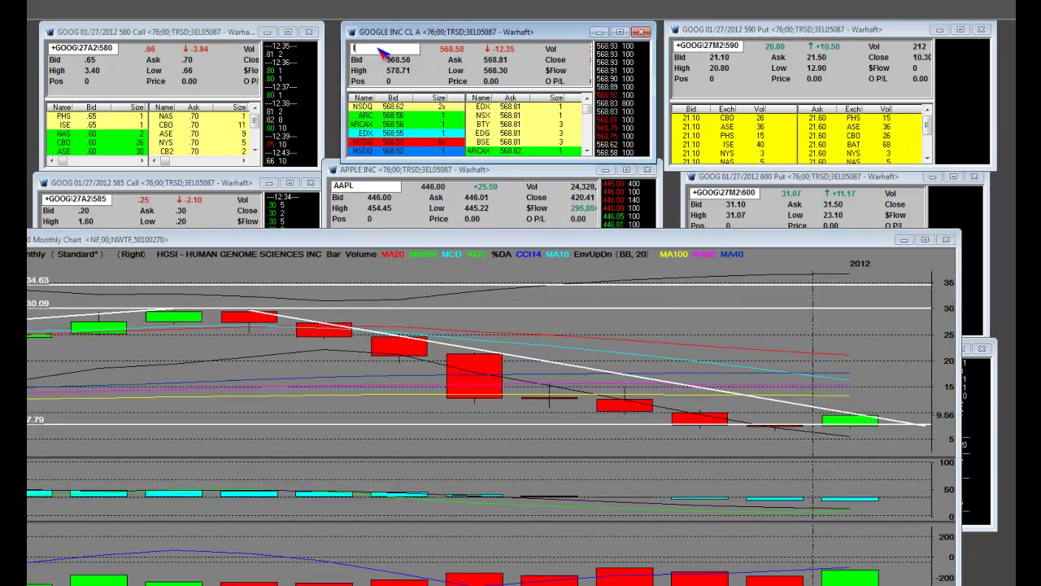
pyautogui.write('LMN')
pyautogui.press('Return')
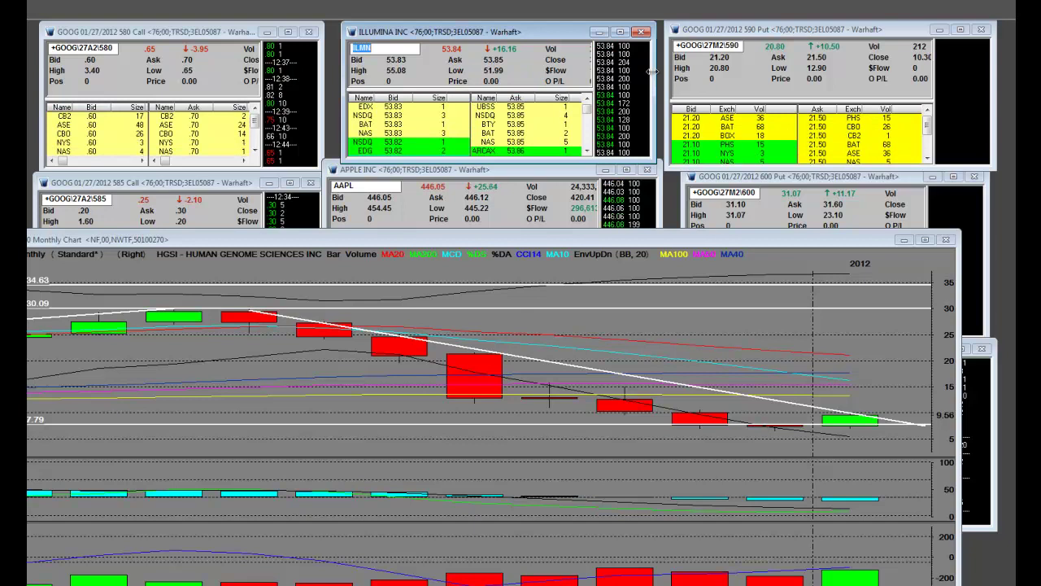
# Step: Widen the ILMN quote window and load the symbol HGSI in the Apple quote window
pyautogui.moveTo(655, 77); pyautogui.dragTo(690, 78)
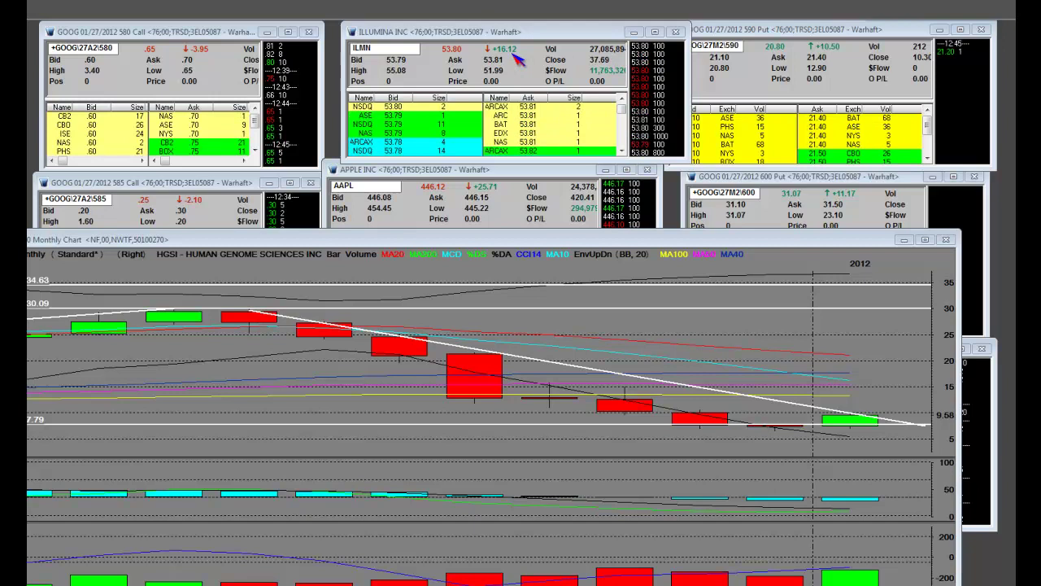
pyautogui.click(376, 189)
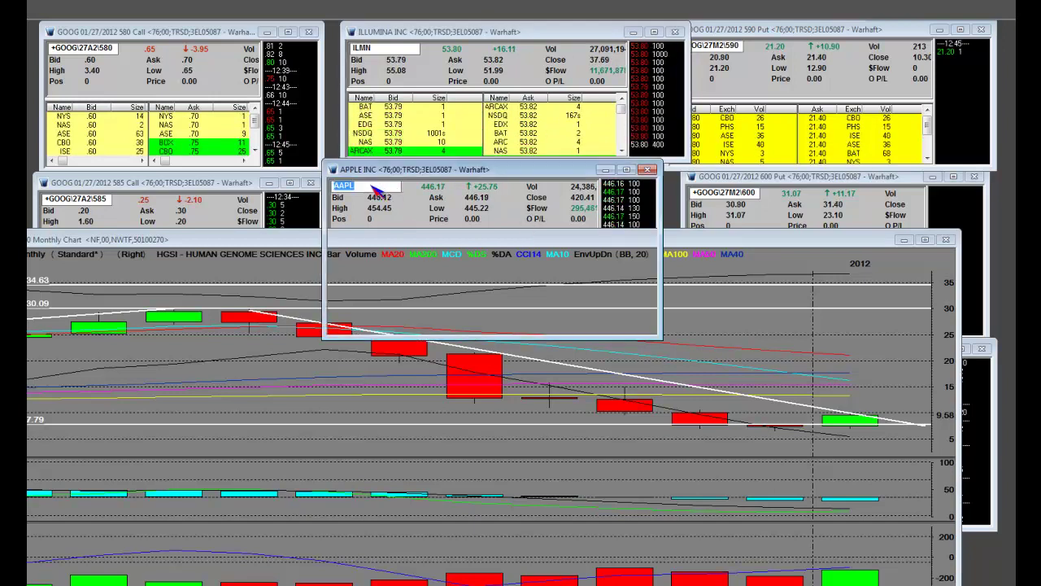
pyautogui.write('HGSI')
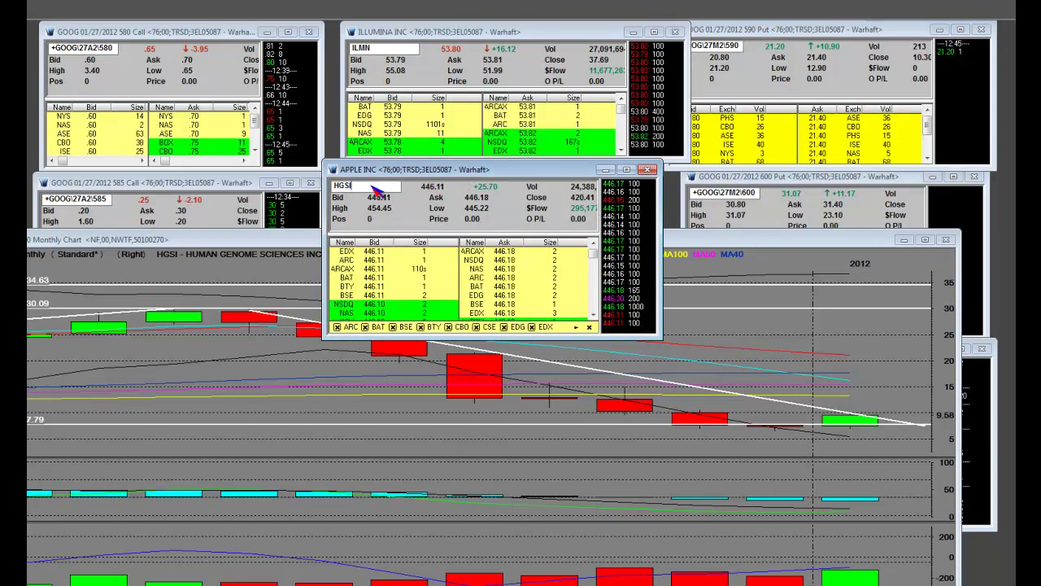
pyautogui.press('Return')
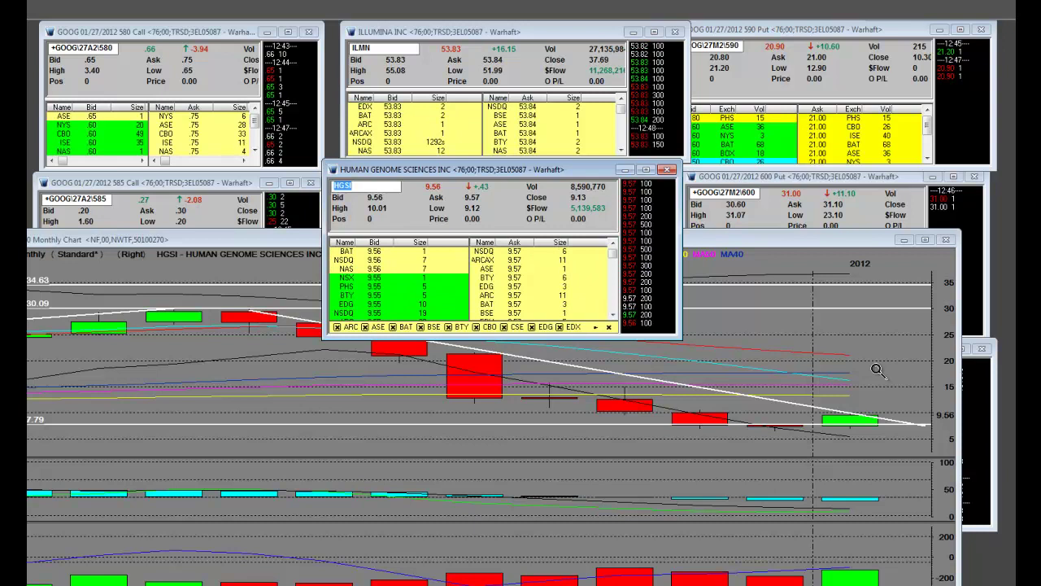
# Step: Move the HGSI quote window and the monthly HGSI chart higher in the workspace
pyautogui.moveTo(539, 170); pyautogui.dragTo(540, 128)
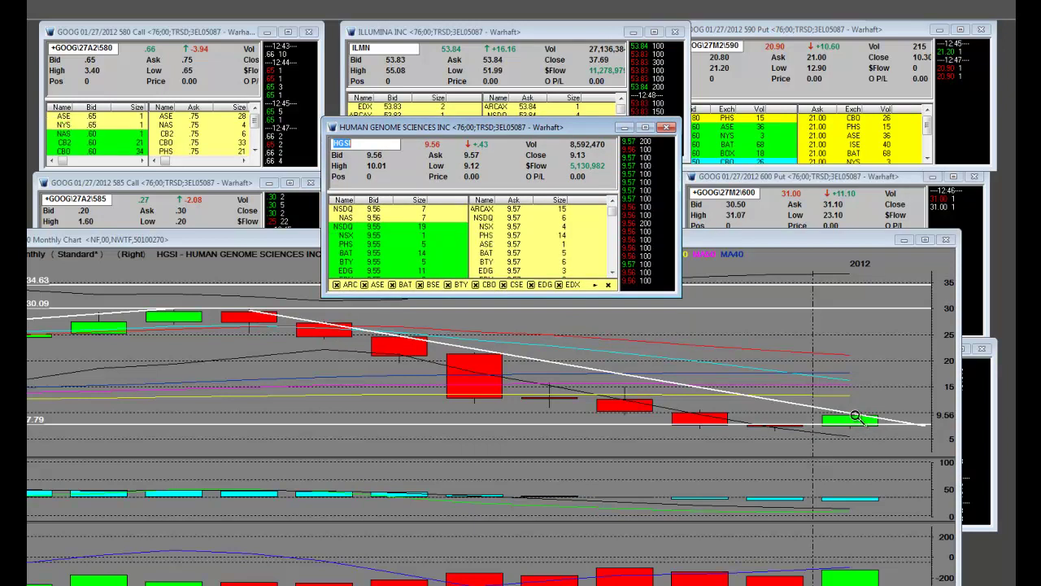
pyautogui.moveTo(823, 239); pyautogui.dragTo(846, 150)
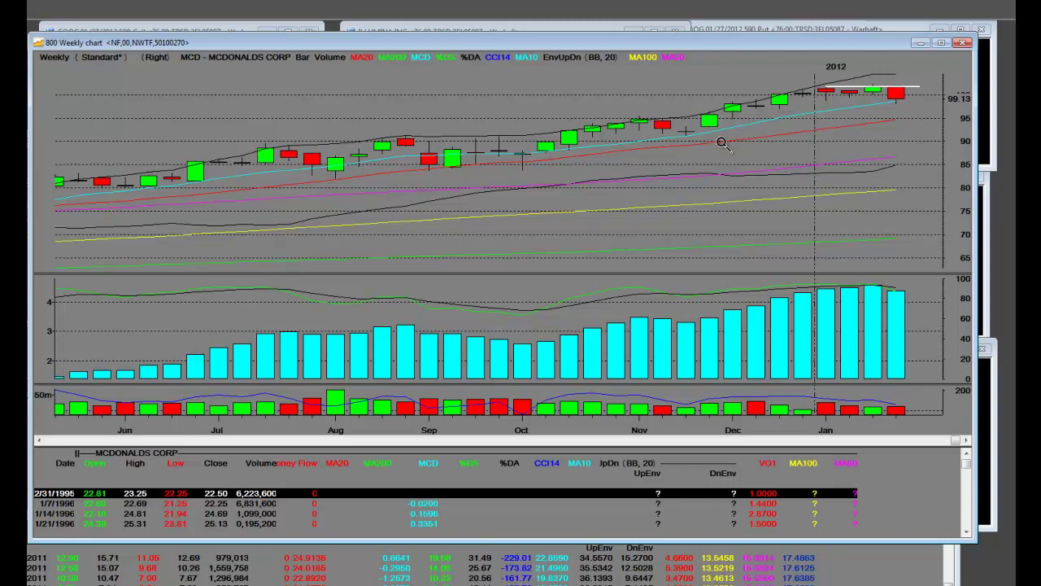
# Step: Load HGSI in the McDonald's weekly chart, examine its December to January candles up close, and minimize the chart
pyautogui.write('HGSI')
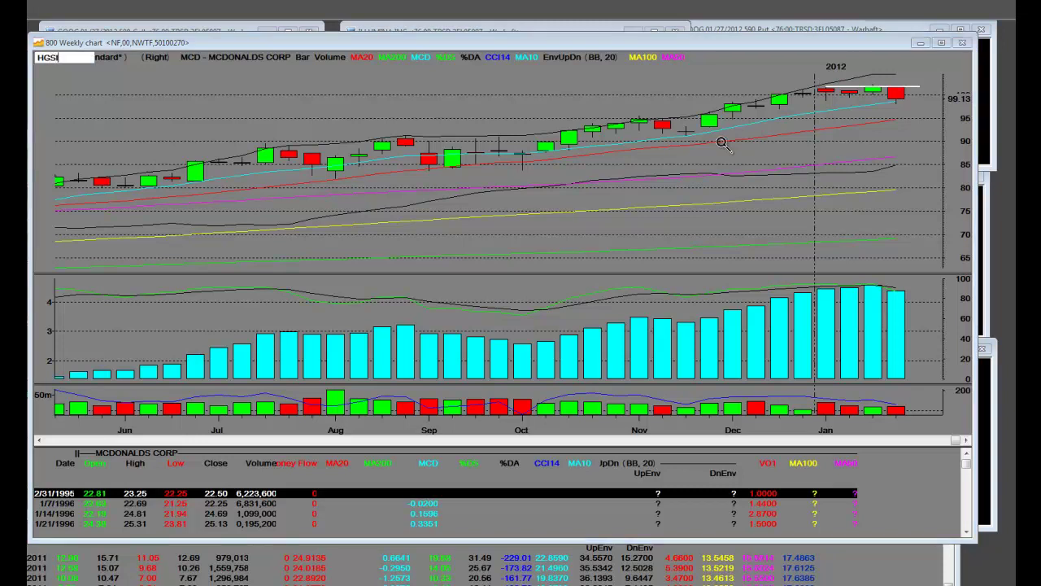
pyautogui.press('Return')
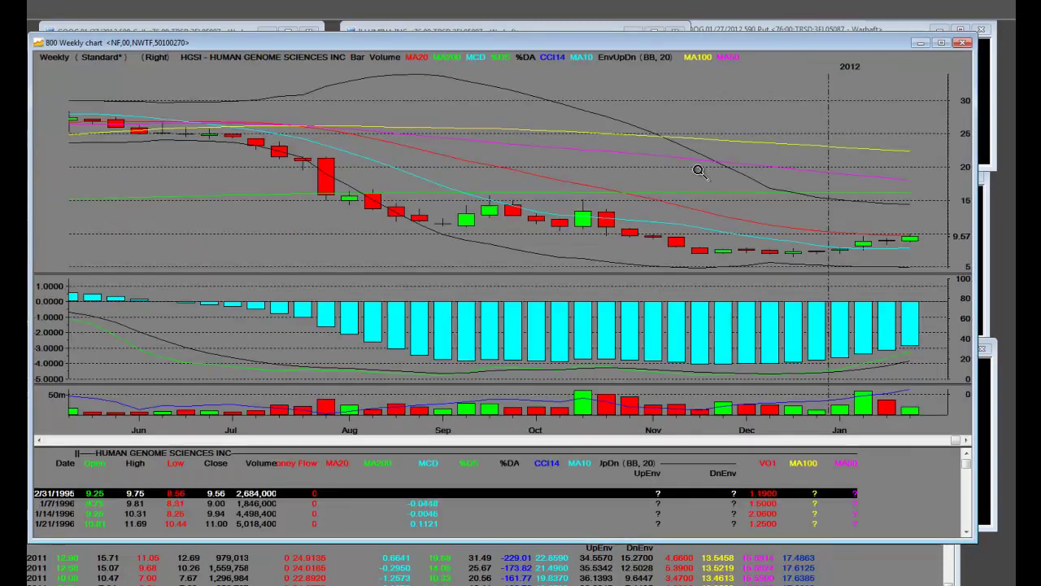
pyautogui.click(937, 271)
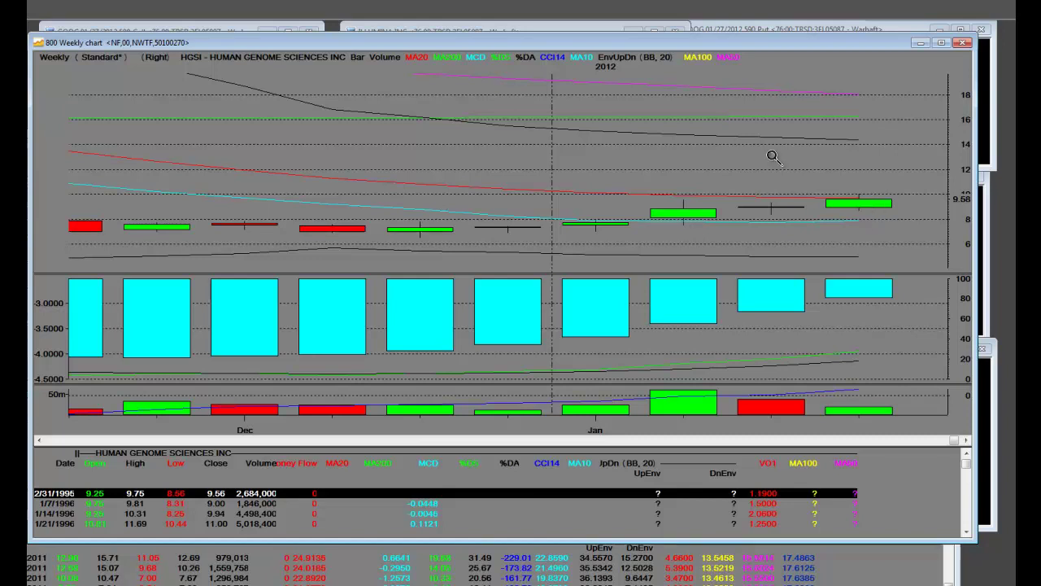
pyautogui.click(919, 43)
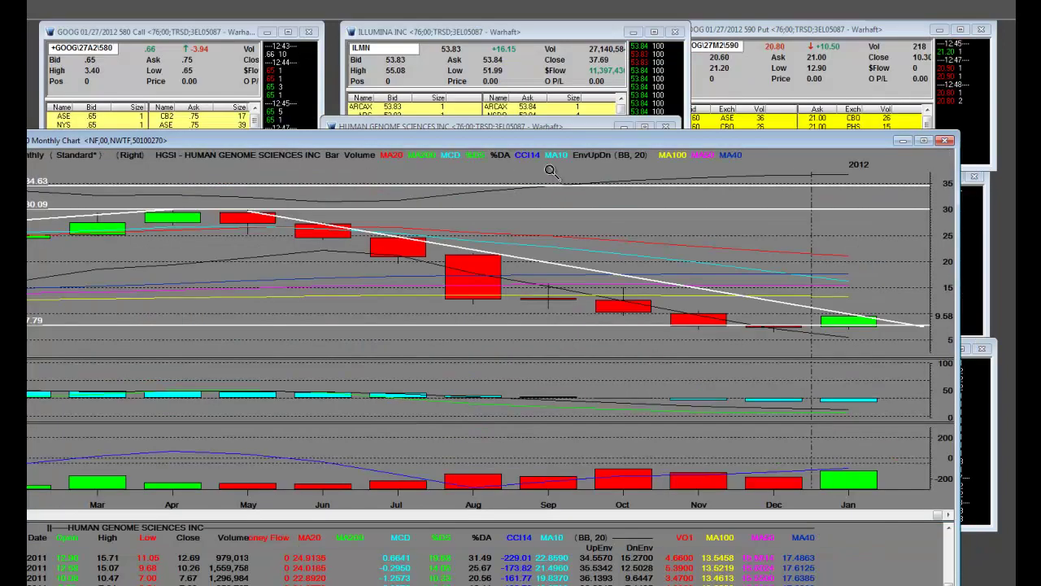
# Step: Bring the HGSI quote window in front of the monthly chart and place it beneath the ILMN quote window
pyautogui.click(559, 128)
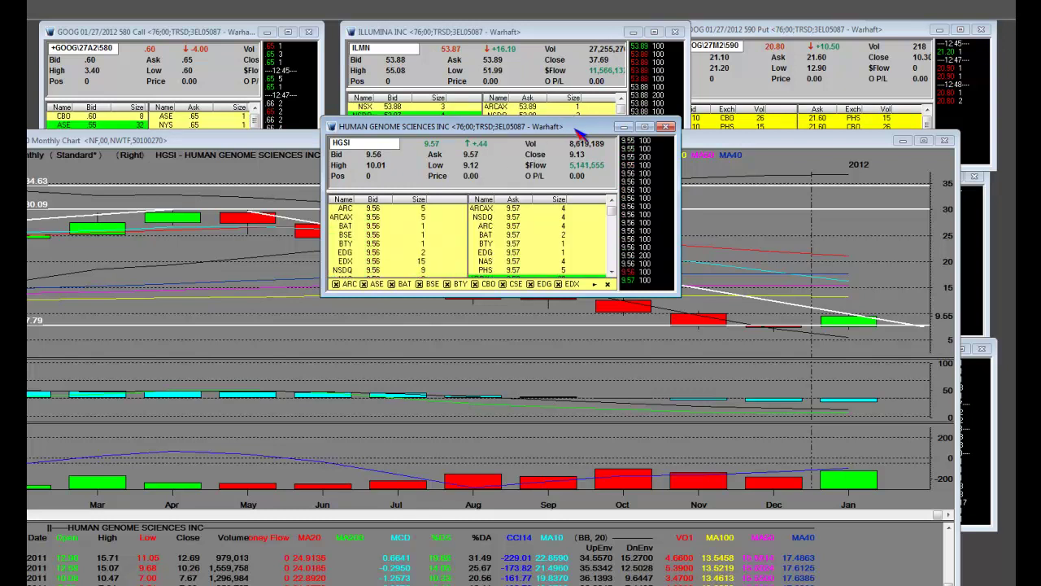
pyautogui.moveTo(576, 128); pyautogui.dragTo(565, 168)
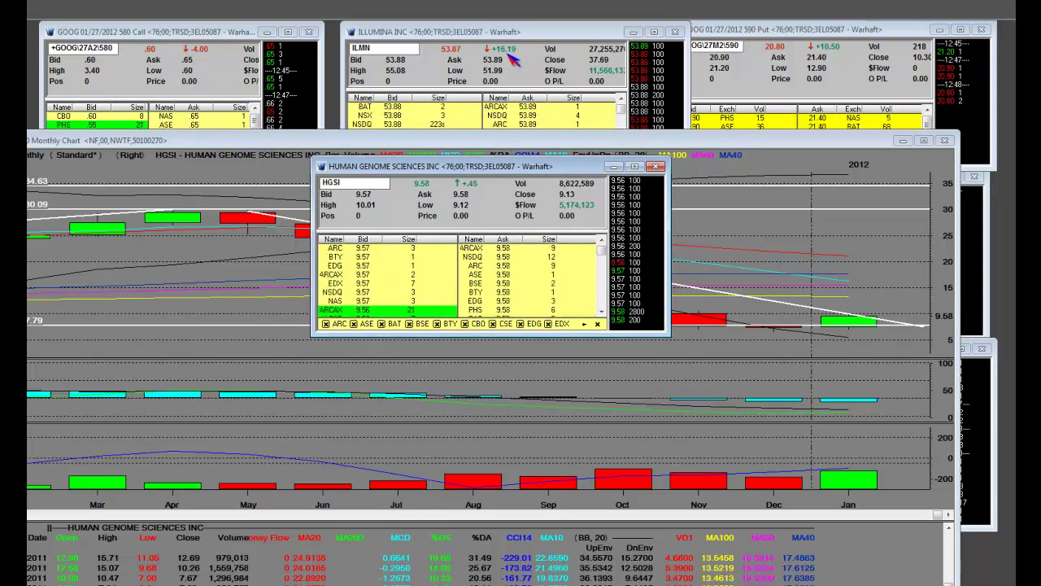